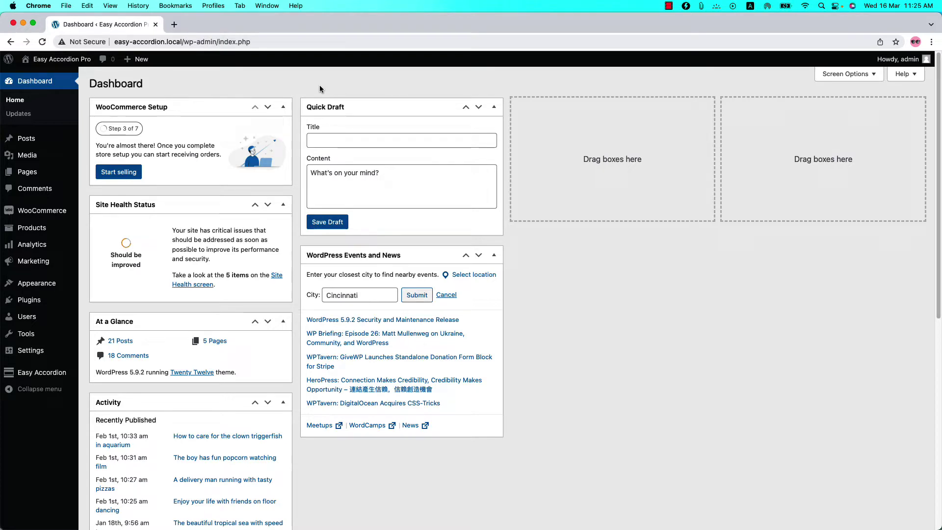
# Step: Open Easy Accordion's Accordion Groups list, look at Add New, and return to the five groups
pyautogui.moveTo(39, 375)
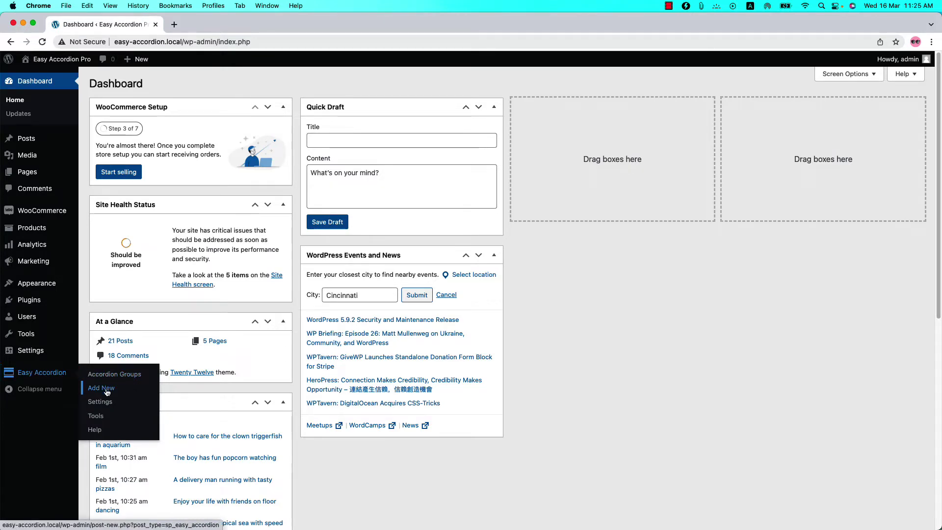
pyautogui.click(110, 376)
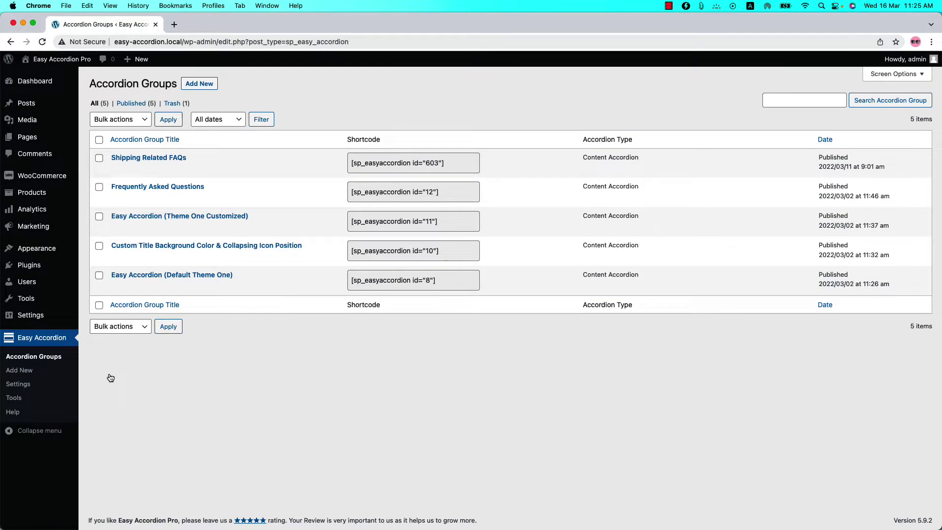
pyautogui.click(203, 85)
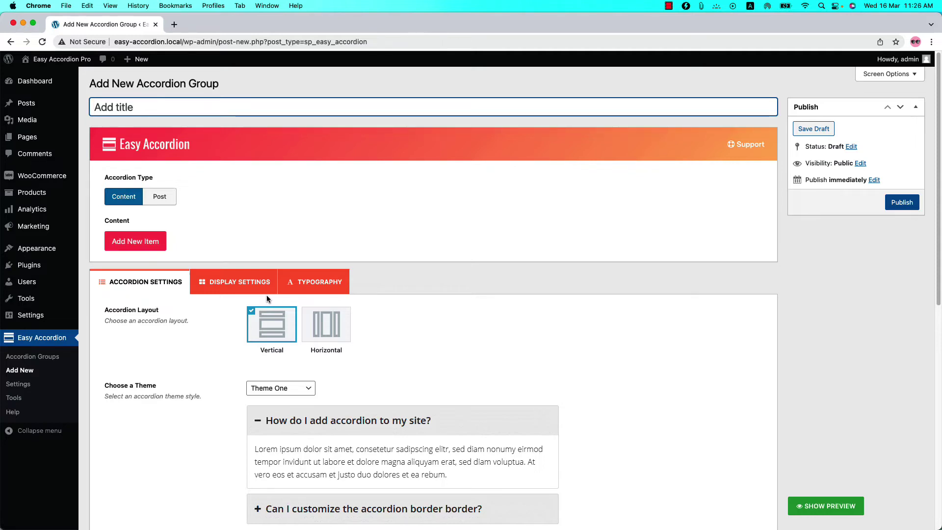
pyautogui.click(41, 358)
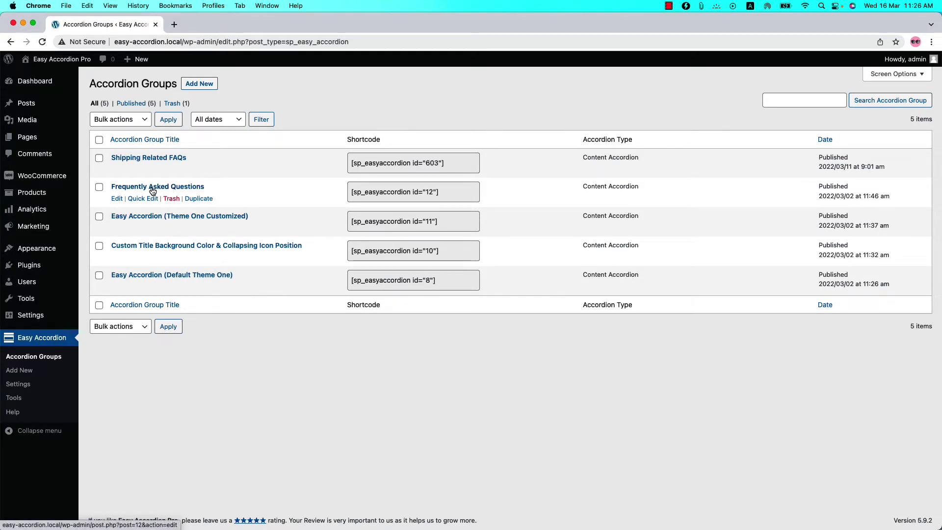
# Step: Copy the Theme One Customized group's shortcode [sp_easyaccordion id="11"] and return to the list
pyautogui.click(164, 216)
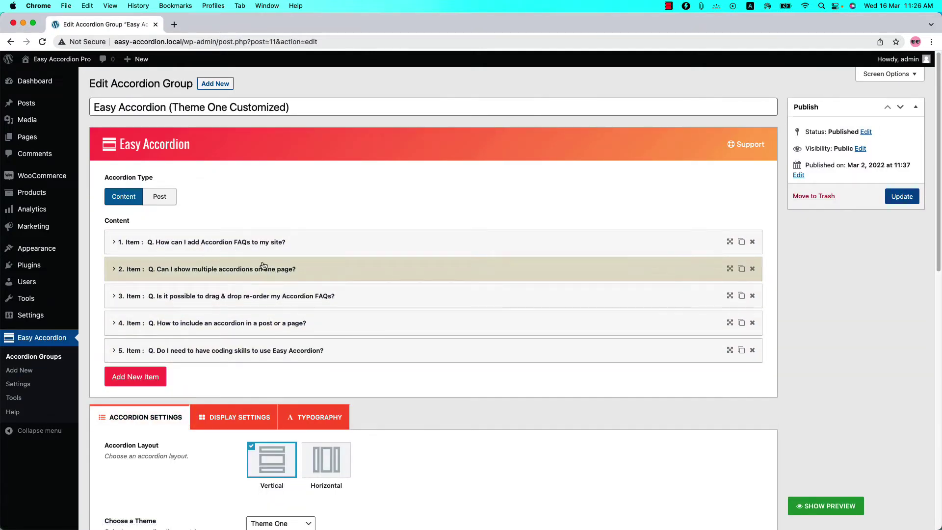
pyautogui.scroll(-12, 263, 264)
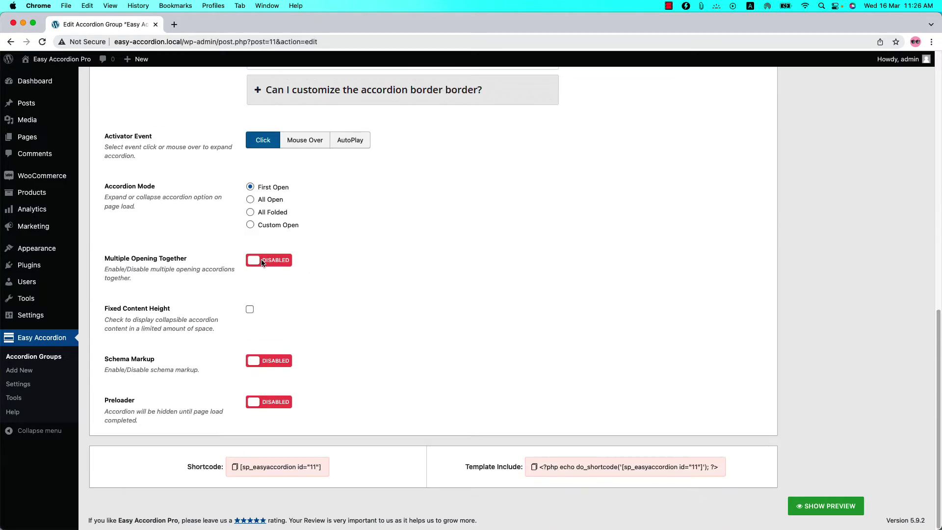
pyautogui.click(259, 470)
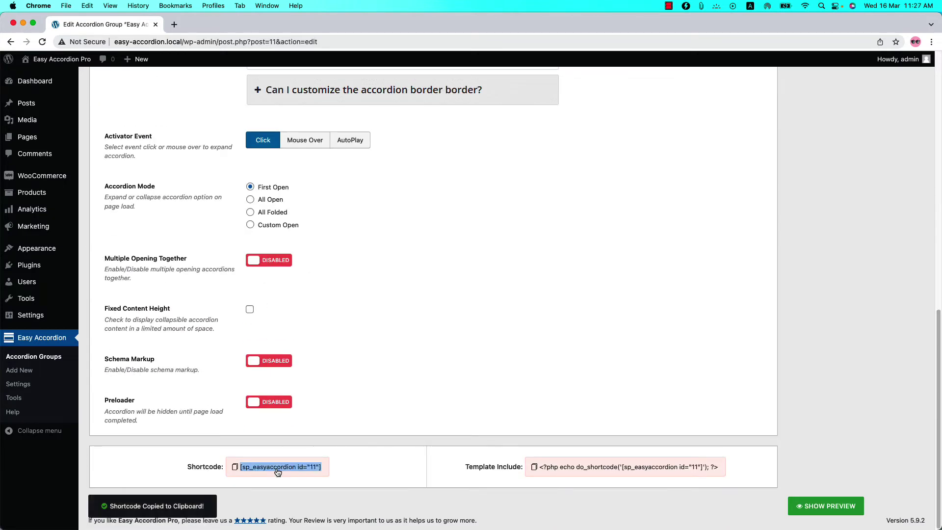
pyautogui.click(55, 357)
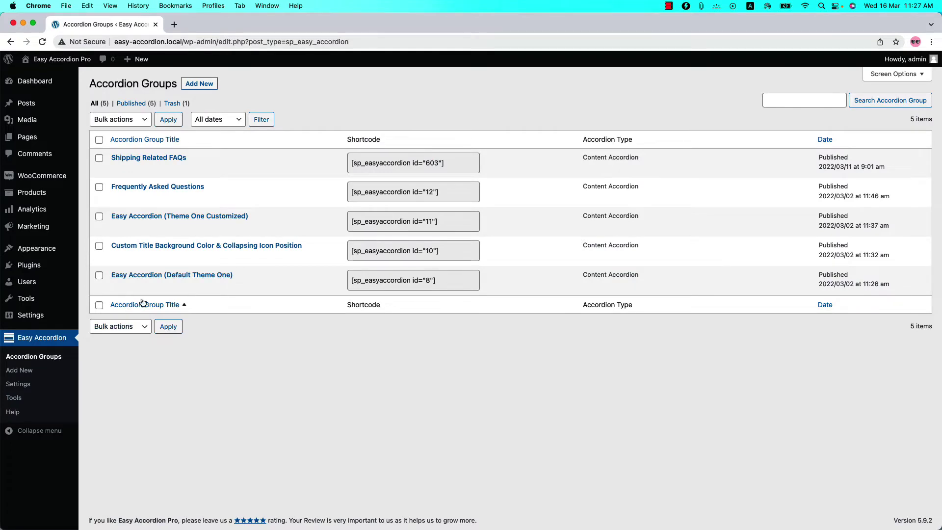
# Step: Open Frequently Asked Questions, expand item 2 'When will my order arrive?', and preview the accordion
pyautogui.click(164, 188)
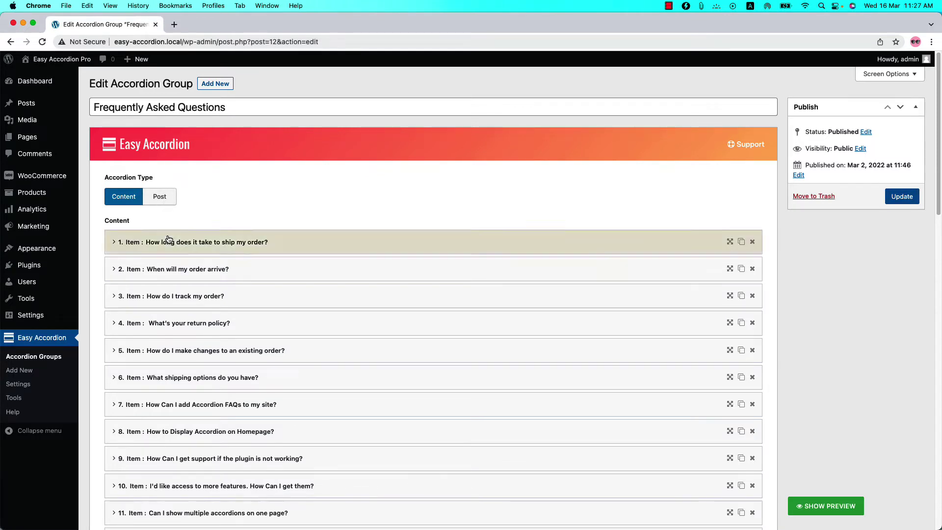
pyautogui.click(200, 273)
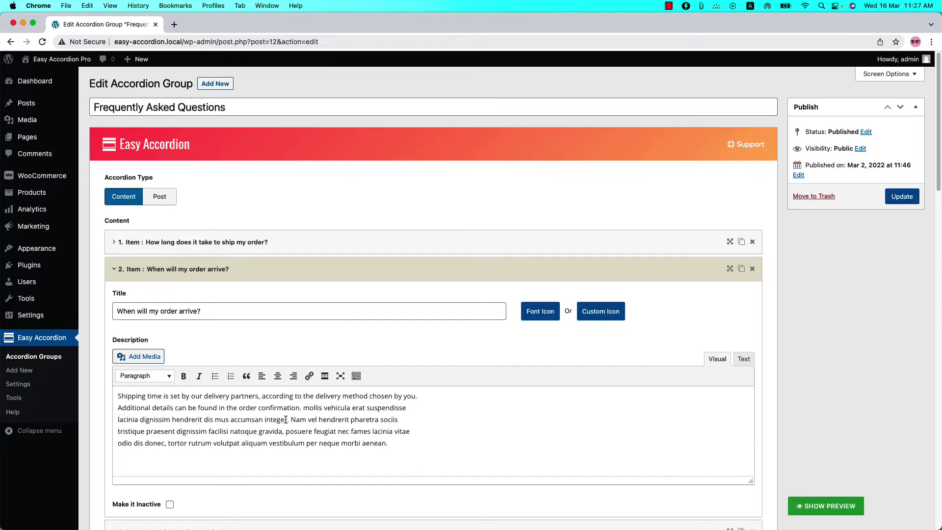
pyautogui.click(829, 509)
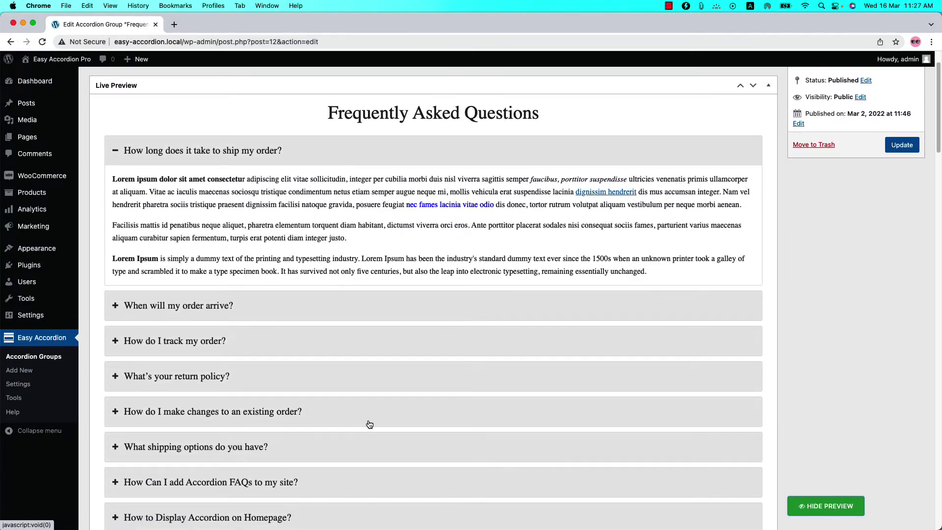
pyautogui.click(317, 315)
pyautogui.click(300, 284)
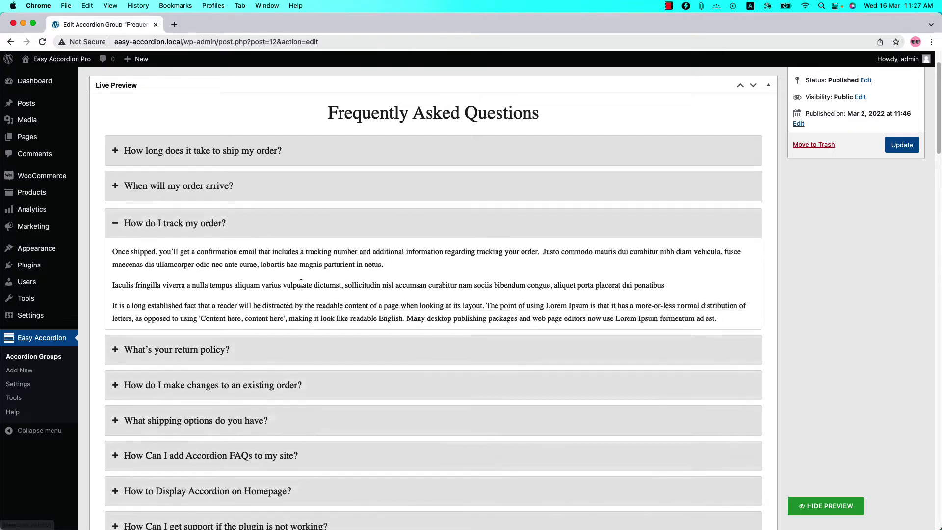
pyautogui.scroll(-15, 491, 438)
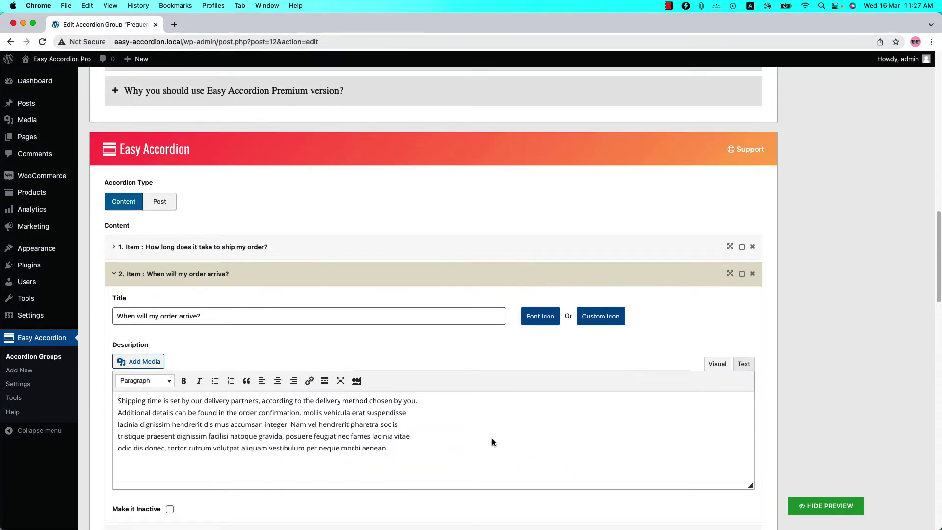
# Step: Paste [sp_easyaccordion id="11"] at the end of item 2's description and update the group
pyautogui.click(394, 373)
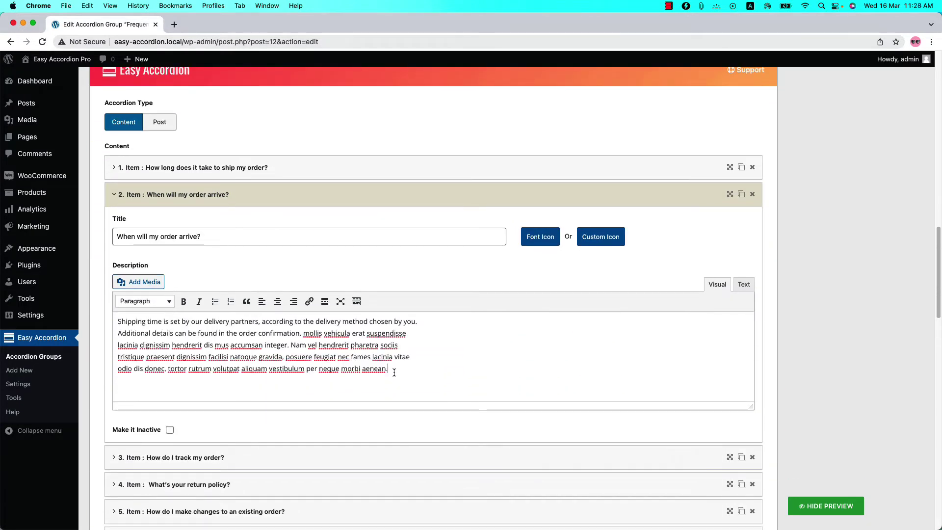
pyautogui.moveTo(399, 369); pyautogui.dragTo(121, 327)
pyautogui.click(290, 392)
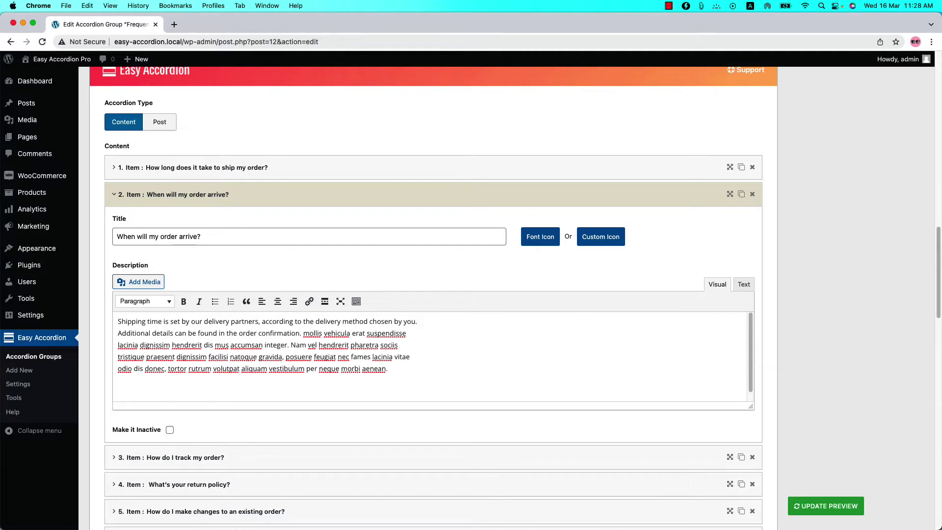
pyautogui.press('super+v')
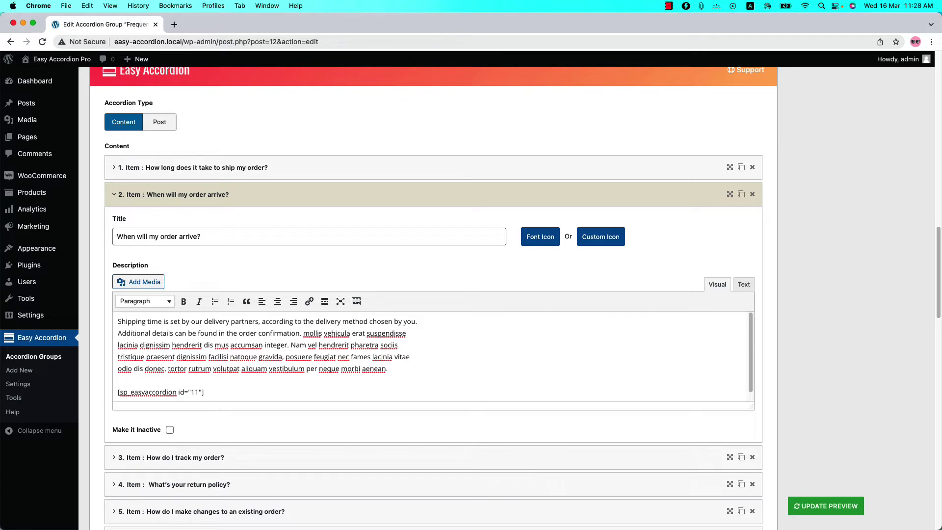
pyautogui.scroll(20, 834, 385)
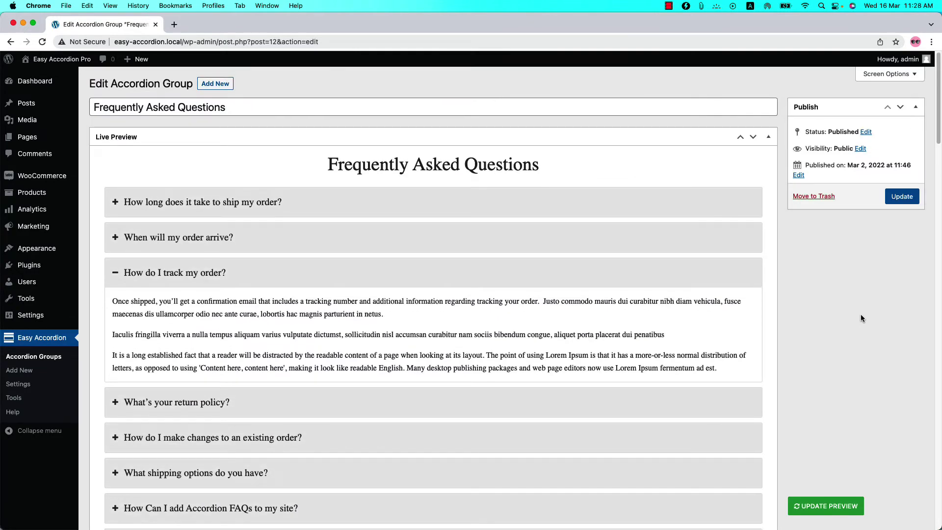
pyautogui.click(903, 197)
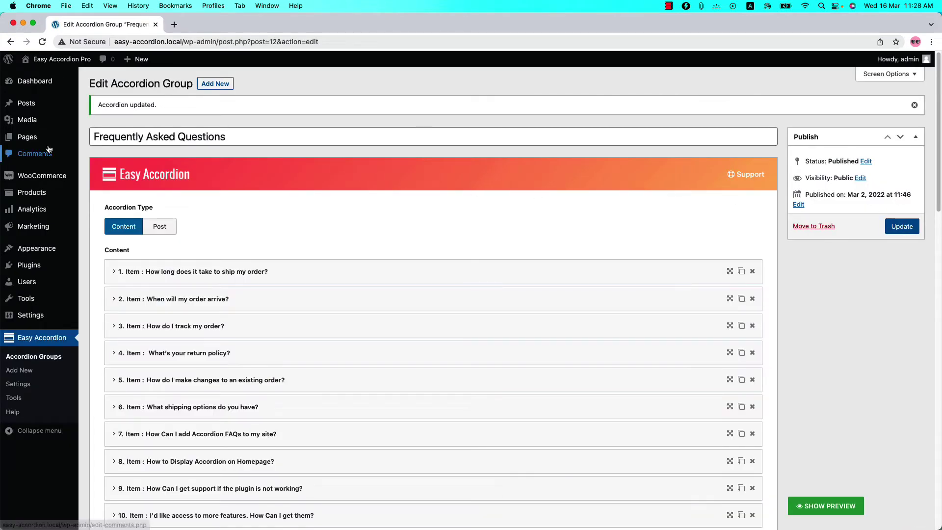
# Step: Start a new blank page in a separate browser tab
pyautogui.moveTo(57, 139)
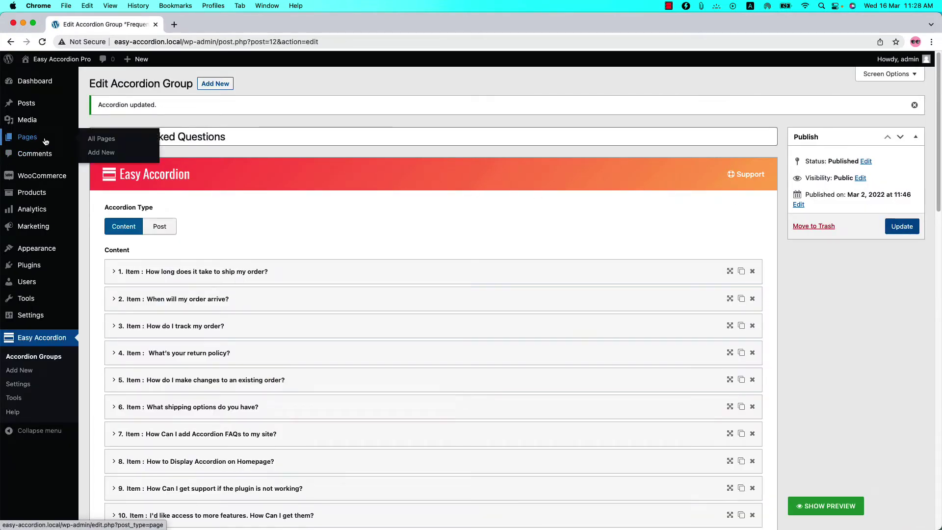
pyautogui.keyDown('super'); pyautogui.click(90, 151); pyautogui.keyUp('super')
pyautogui.click(216, 27)
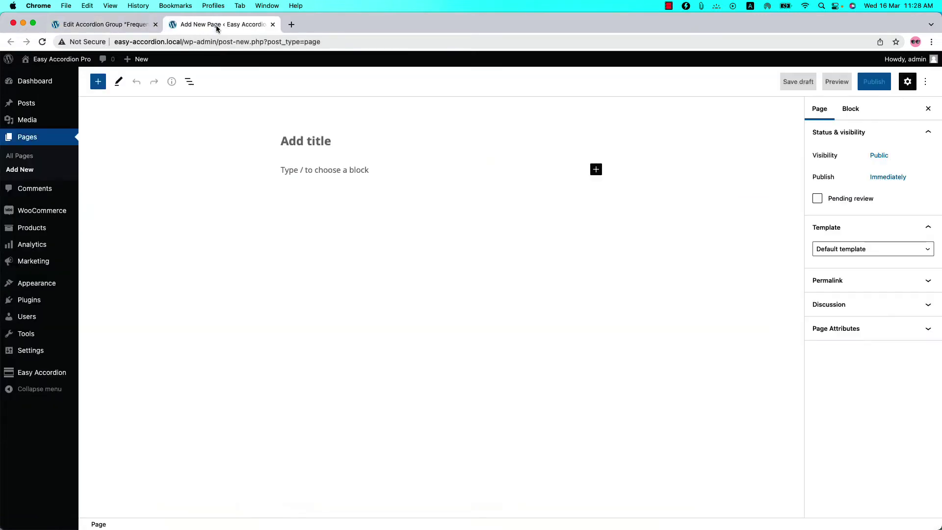
# Step: Add an Easy Accordion Pro block showing Frequently Asked Questions #(12) and publish the page
pyautogui.click(96, 86)
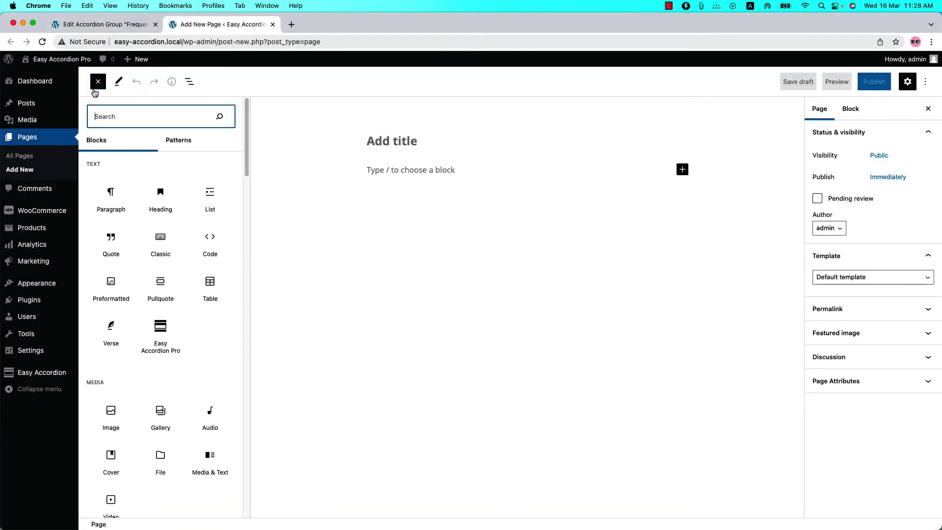
pyautogui.click(160, 338)
pyautogui.click(417, 232)
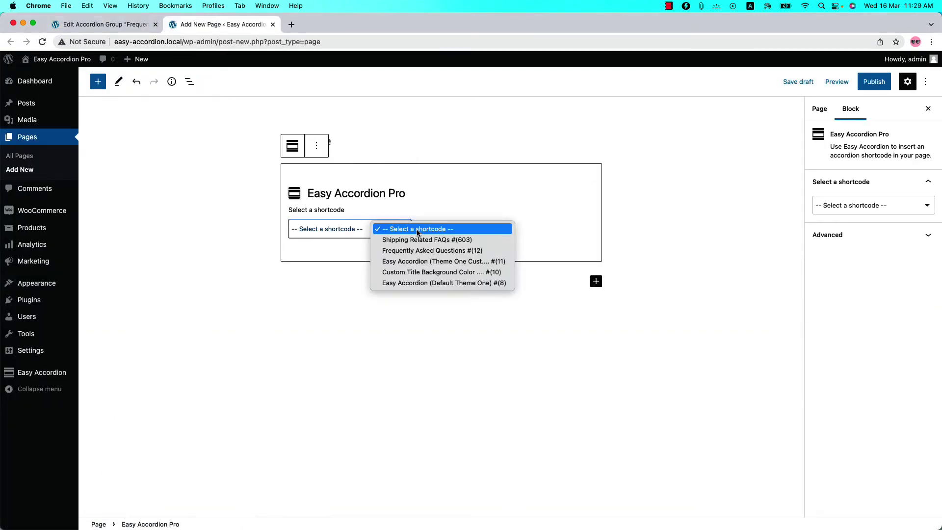
pyautogui.click(421, 254)
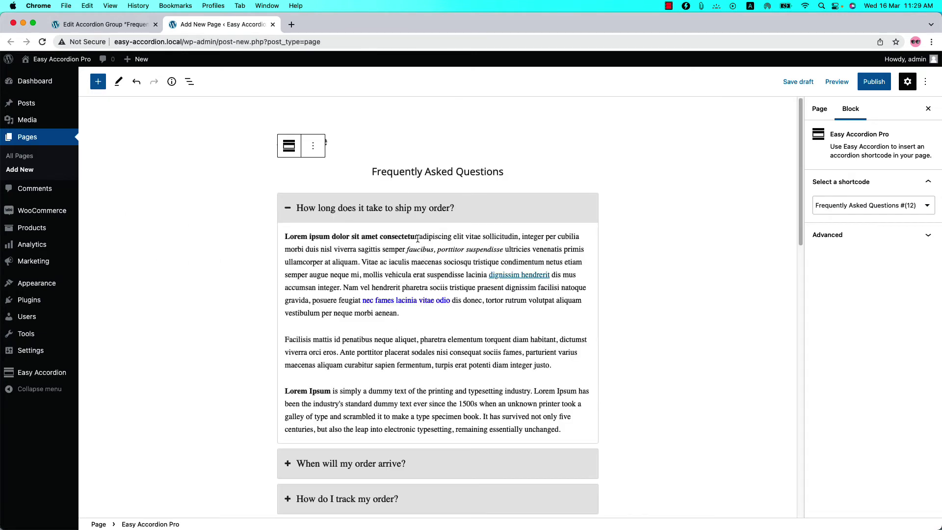
pyautogui.click(867, 82)
pyautogui.click(866, 83)
# Step: On the live page, expand 'When will my order arrive?' and toggle its five nested questions
pyautogui.click(833, 192)
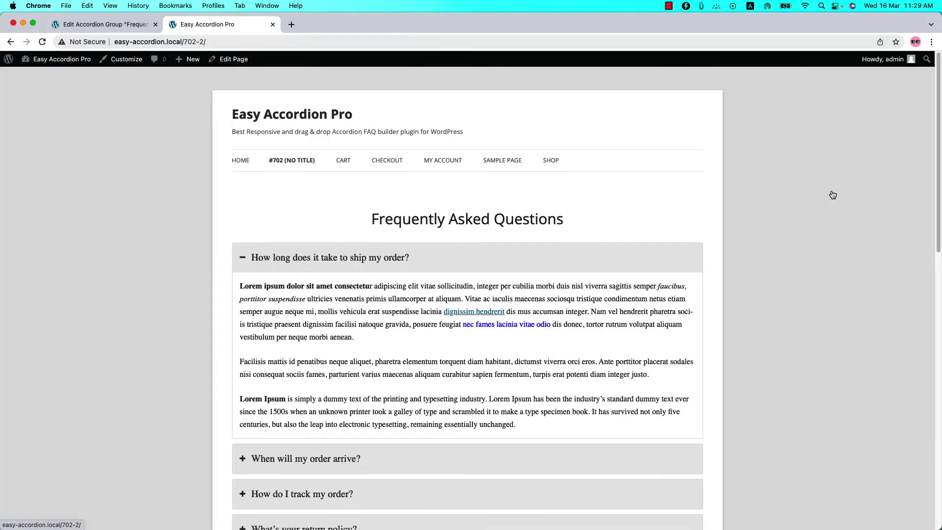
pyautogui.scroll(-5, 365, 303)
pyautogui.click(359, 257)
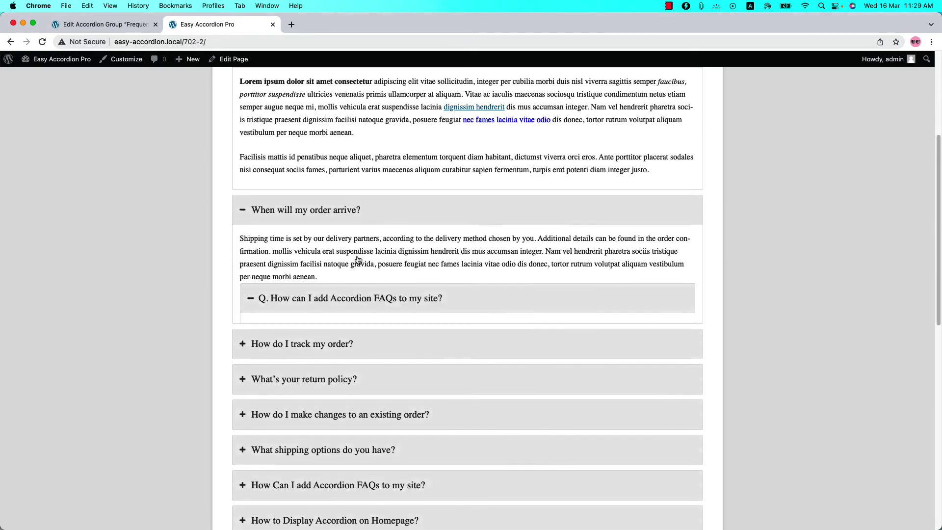
pyautogui.scroll(-3, 356, 264)
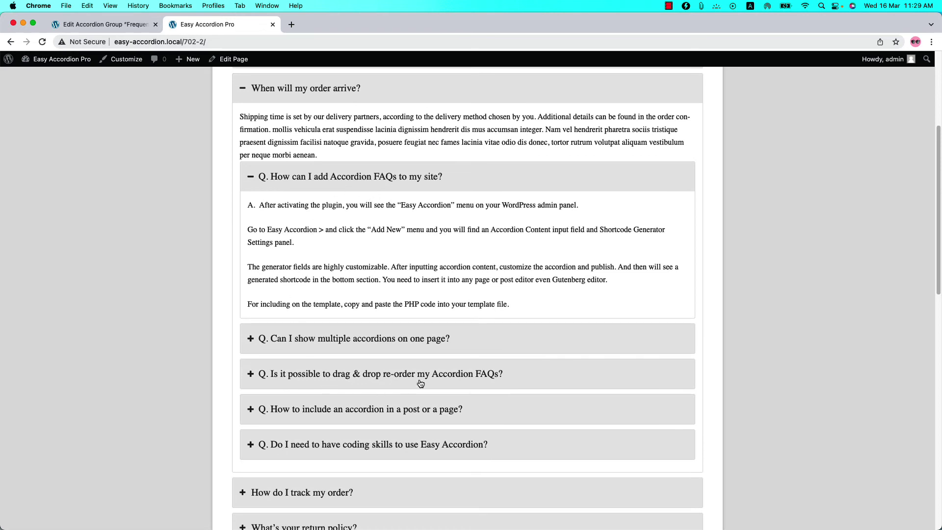
pyautogui.scroll(1, 390, 358)
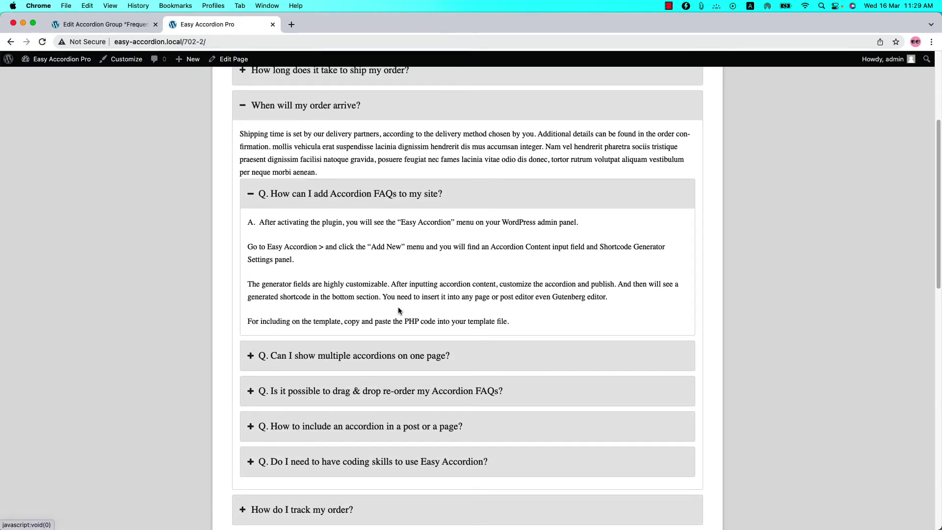
pyautogui.click(364, 208)
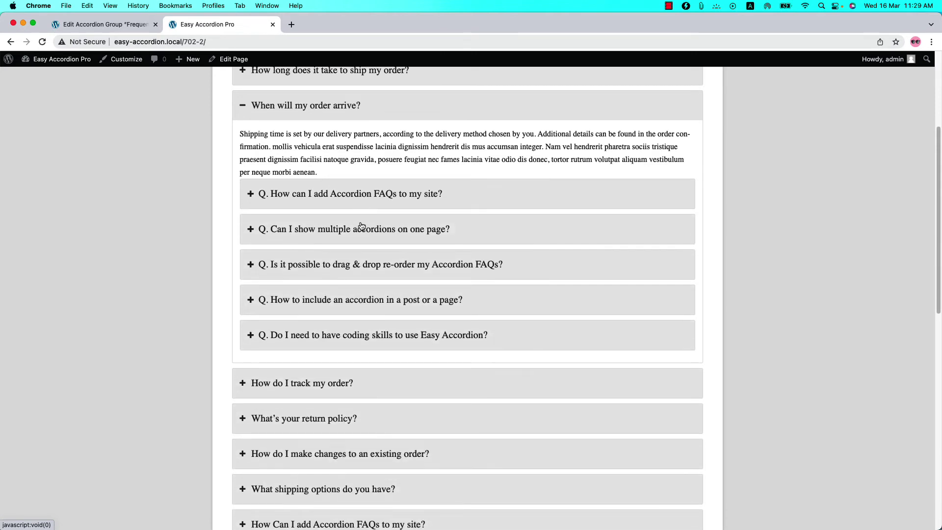
pyautogui.click(361, 228)
pyautogui.click(373, 228)
pyautogui.click(127, 27)
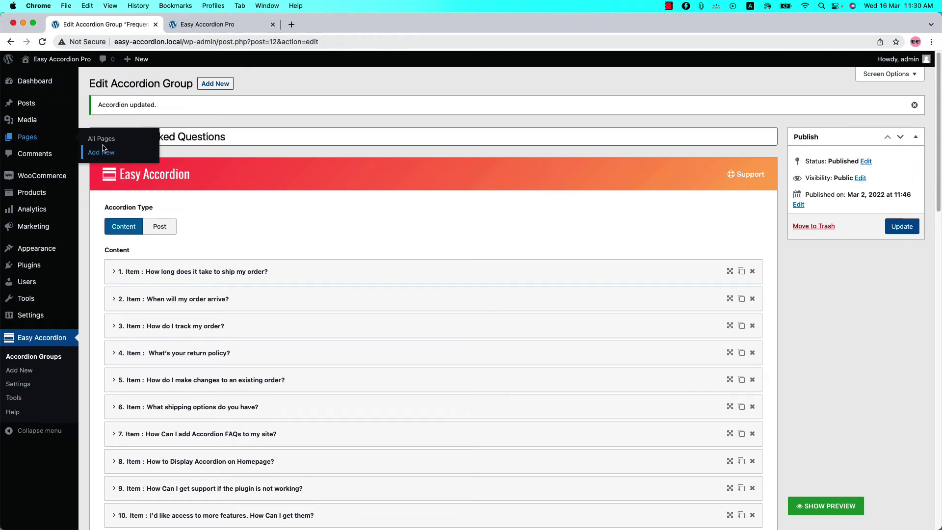
# Step: Copy the Custom Title Background Color shortcode (id="10") and open Frequently Asked Questions
pyautogui.click(49, 361)
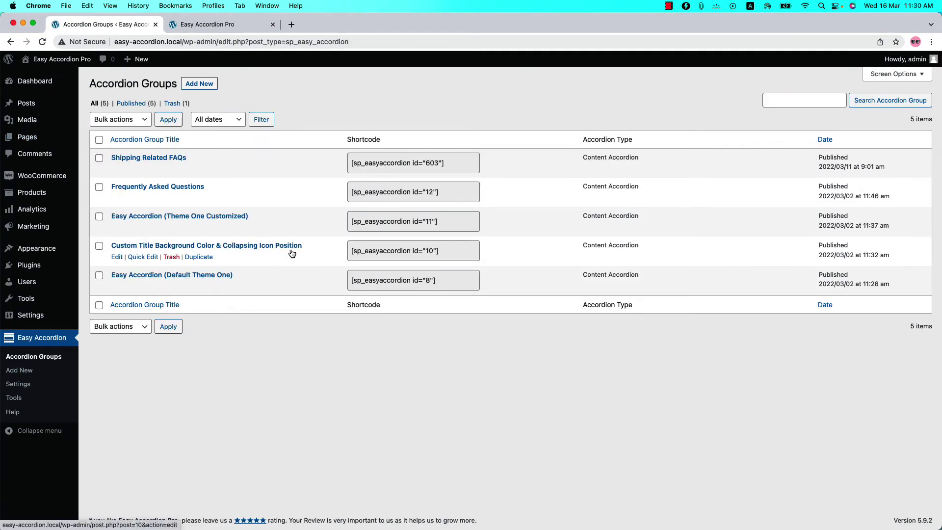
pyautogui.click(382, 252)
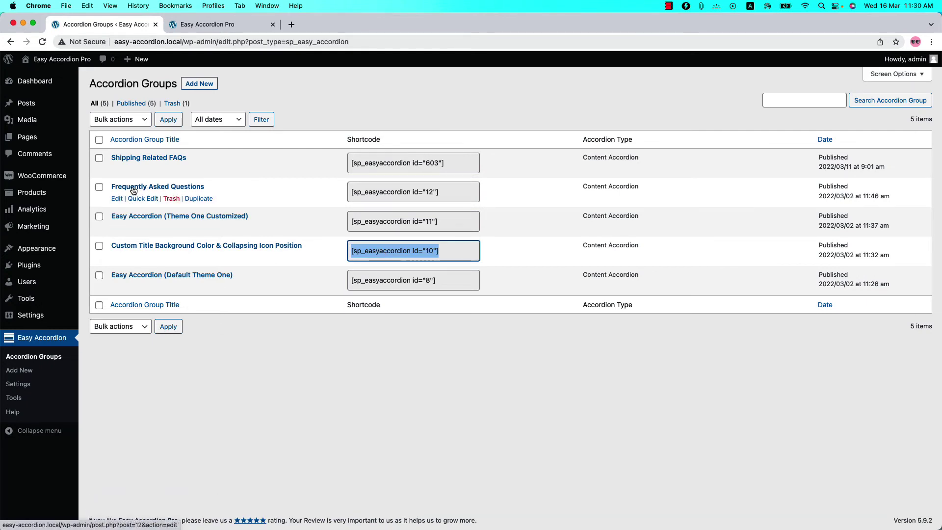
pyautogui.click(159, 189)
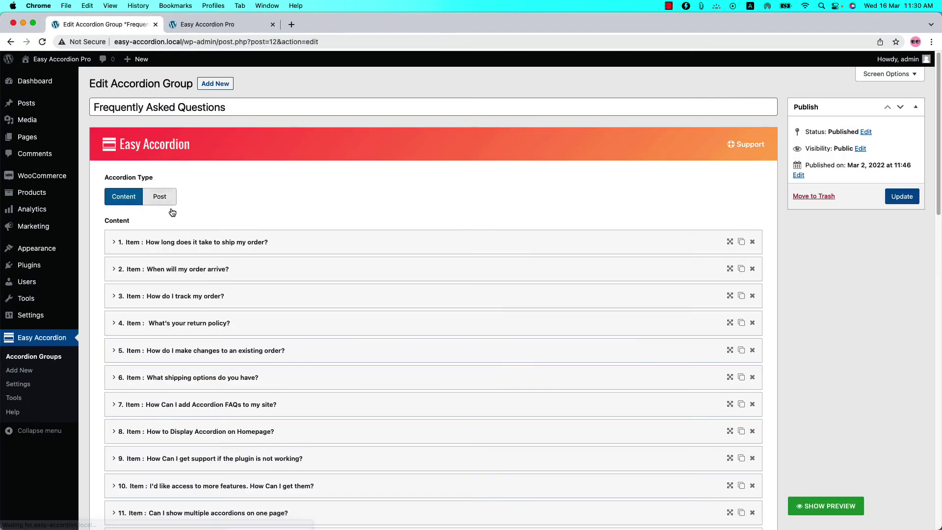
pyautogui.scroll(-4, 278, 404)
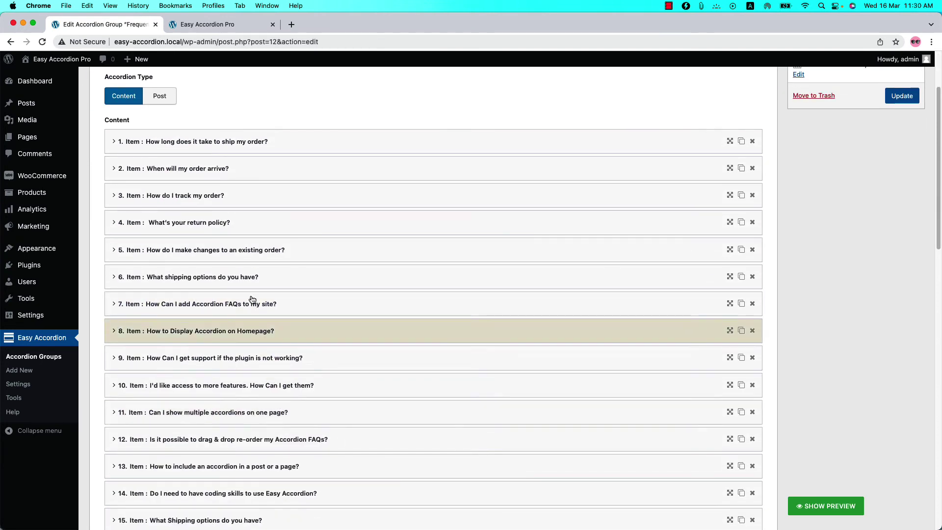
# Step: Paste the shortcode on a new line ending item 4 'What's your return policy?' and update
pyautogui.click(211, 223)
pyautogui.click(197, 414)
pyautogui.scroll(-3, 281, 409)
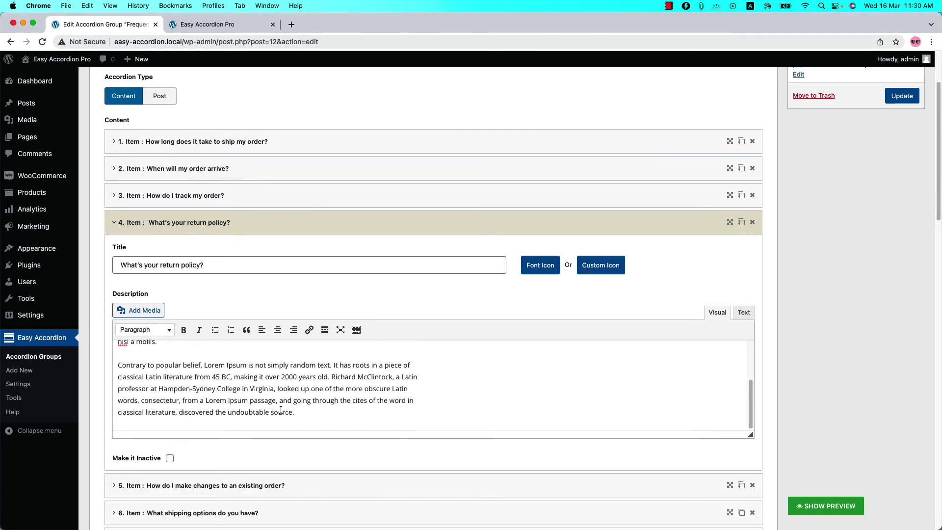
pyautogui.press('Return')
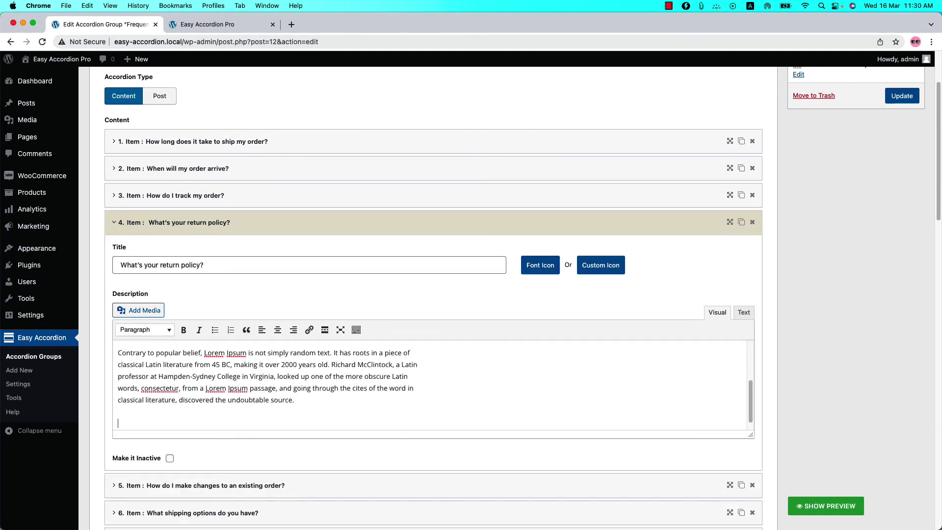
pyautogui.scroll(5, 311, 392)
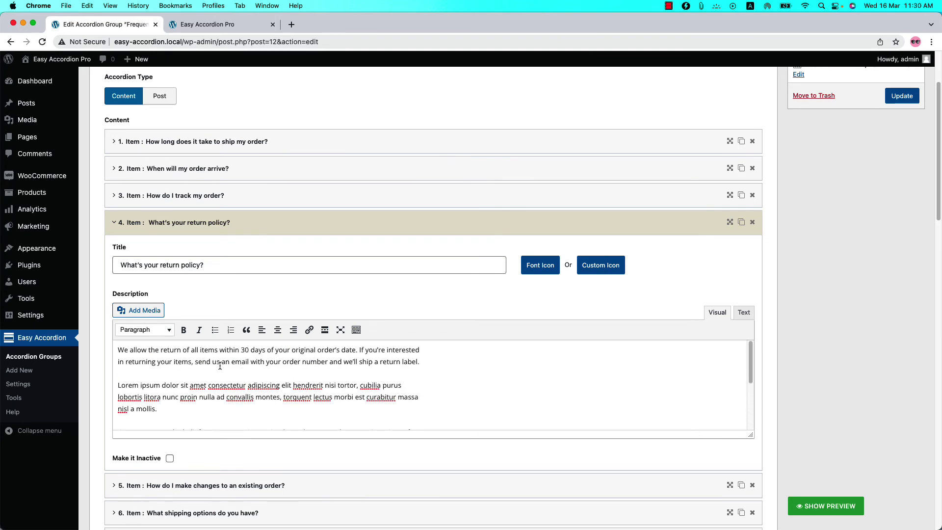
pyautogui.scroll(-5, 279, 379)
pyautogui.press('super+v')
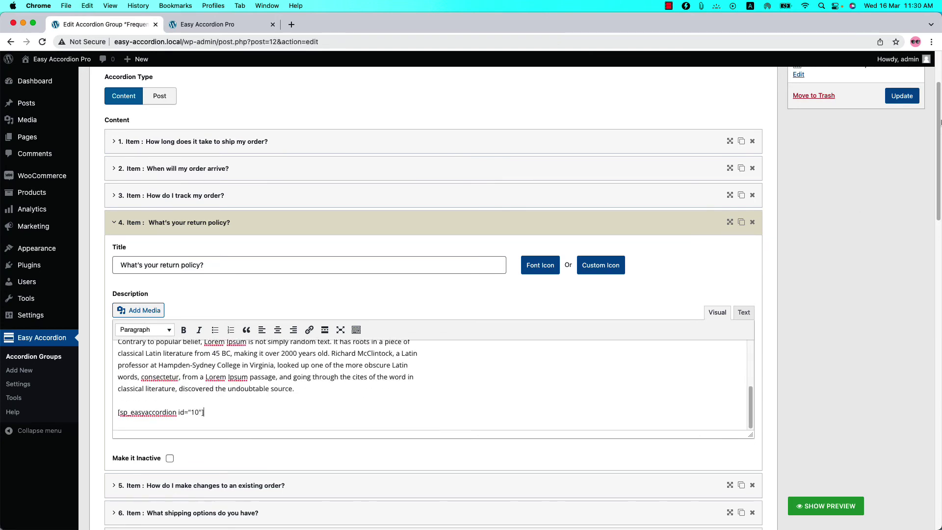
pyautogui.click(892, 98)
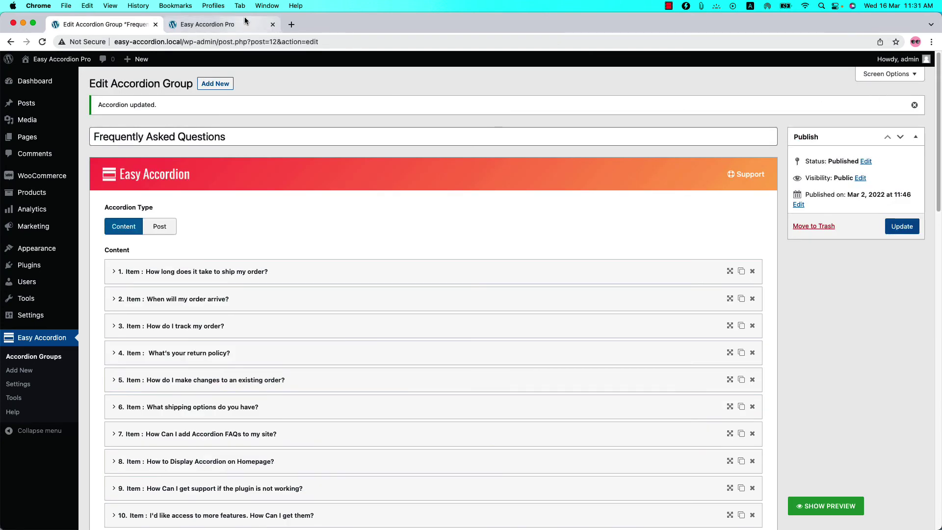
# Step: Reload the live FAQ page and toggle the nested blue items under 'What's your return policy?'
pyautogui.click(218, 28)
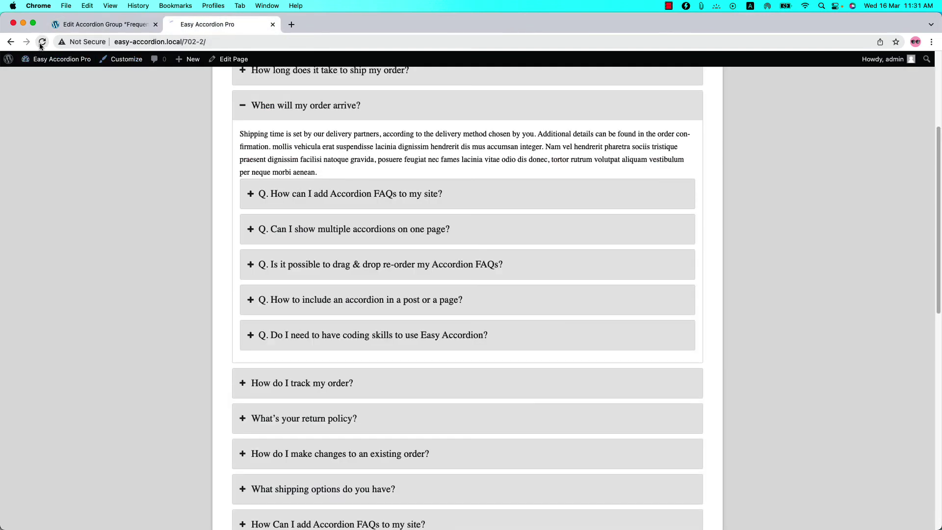
pyautogui.click(42, 41)
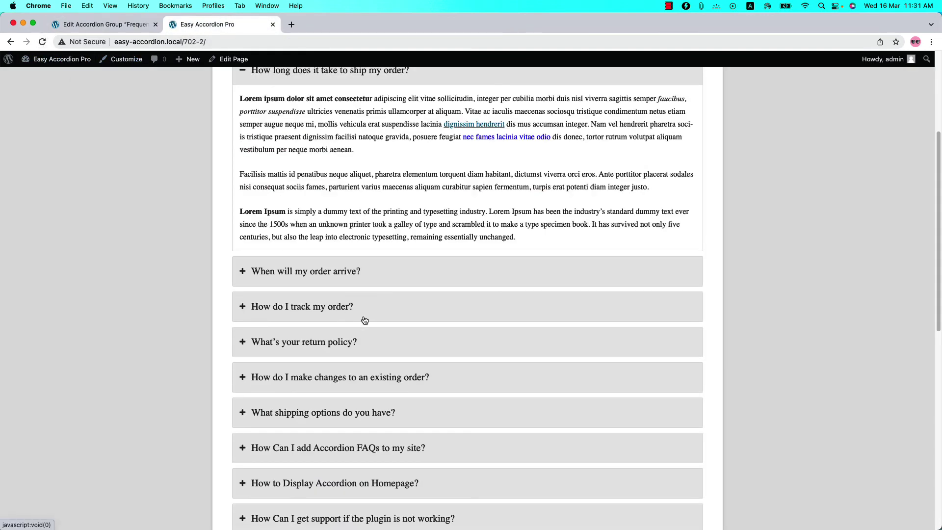
pyautogui.click(330, 343)
pyautogui.click(372, 341)
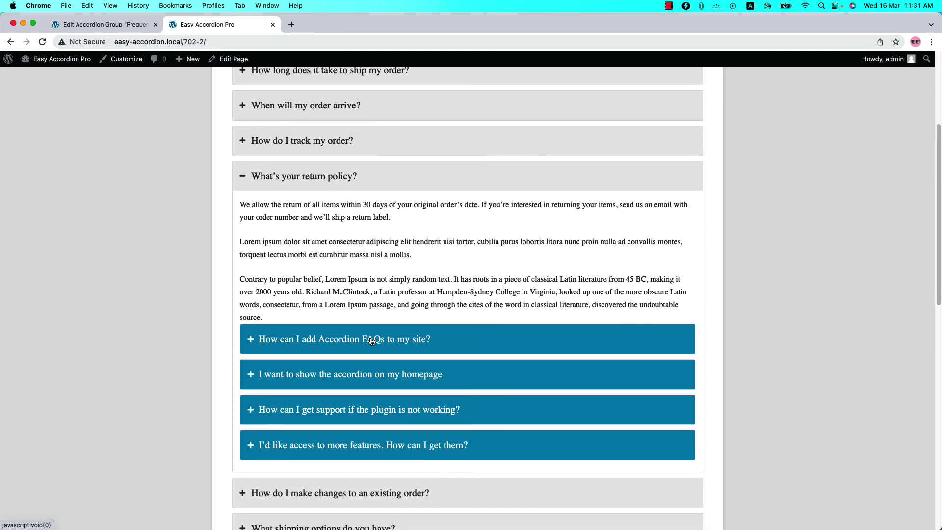
pyautogui.scroll(-3, 353, 381)
pyautogui.click(350, 287)
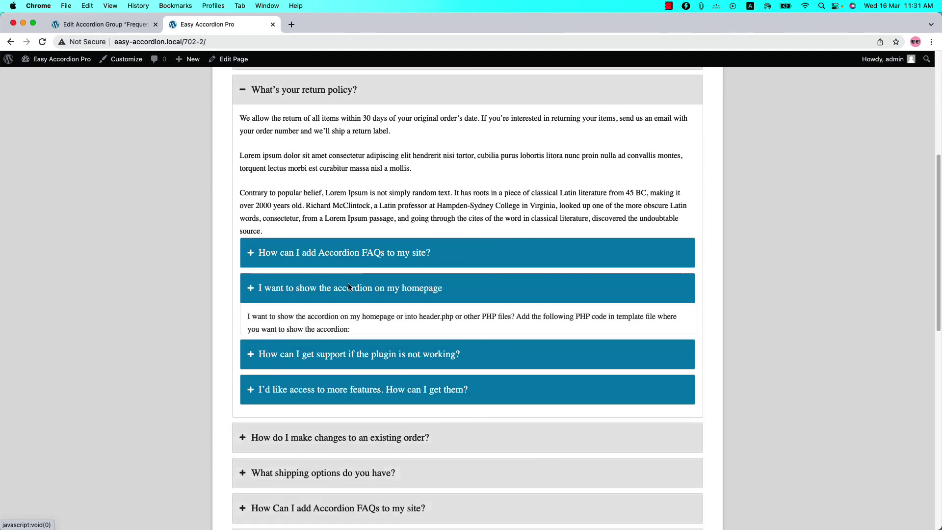
pyautogui.click(350, 288)
pyautogui.click(346, 336)
pyautogui.click(346, 337)
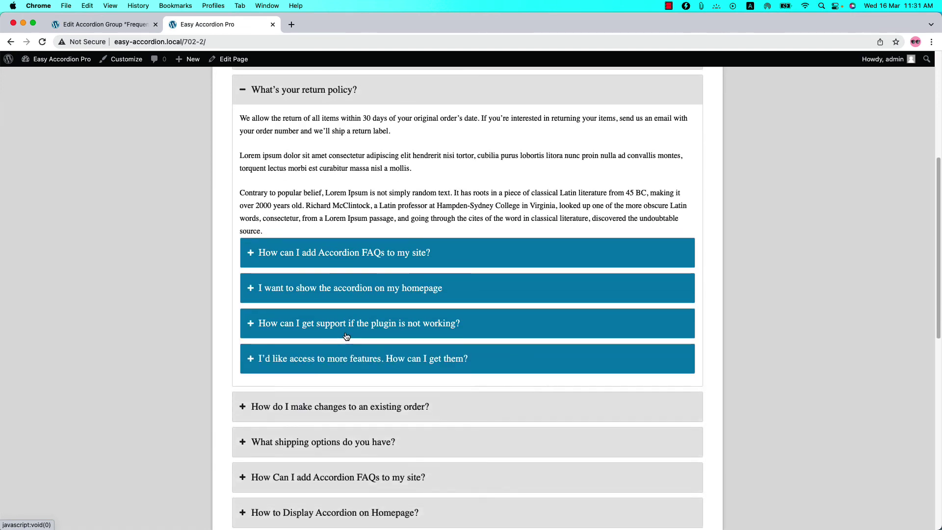
# Step: Reopen 'When will my order arrive?' and toggle its nested 'How can I add Accordion FAQs' answer
pyautogui.scroll(5, 344, 333)
pyautogui.click(328, 305)
pyautogui.scroll(-5, 328, 294)
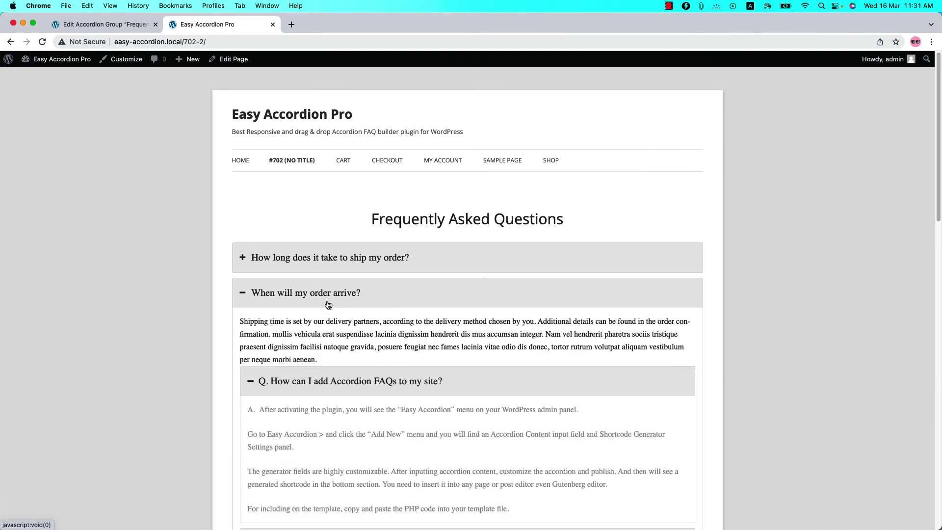
pyautogui.click(339, 183)
pyautogui.click(338, 185)
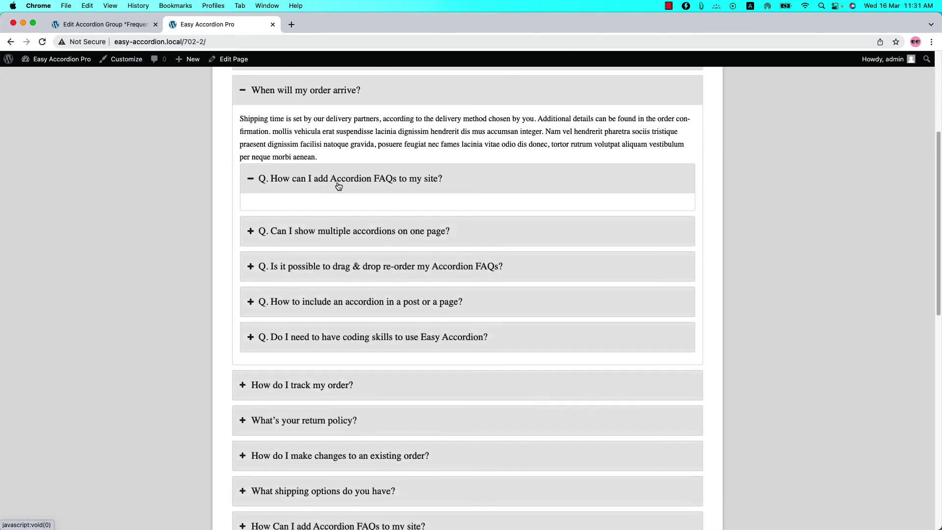